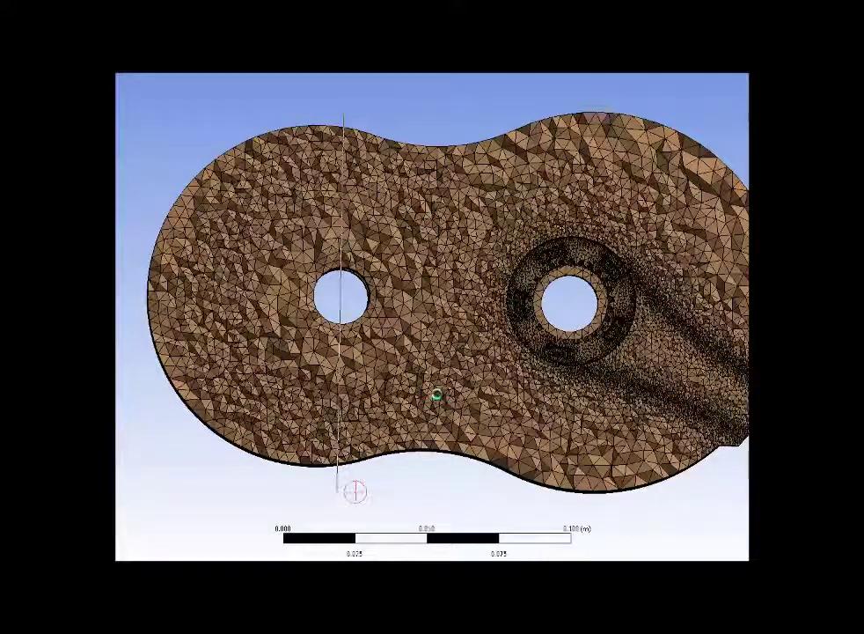
Rotate the sectioned gearbox mesh to inspect its interior tetrahedral elements from the side and underside
mouse_move(442, 390)
middle_mouse_down()
mouse_move(311, 382)
mouse_move(407, 387)
middle_mouse_up()
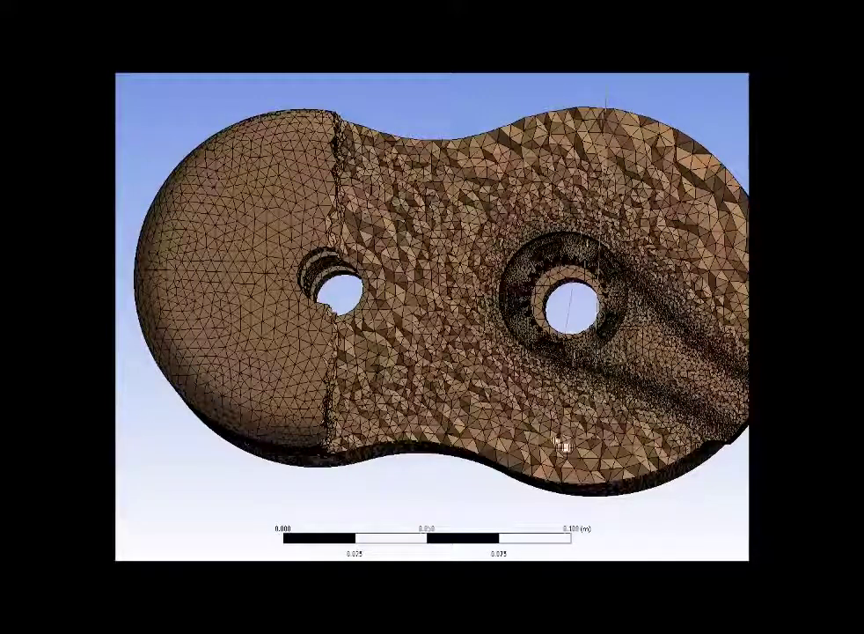
Draw a section plane through both gears to expose the refined cells around the gear teeth
left_click_drag(561, 444, 543, 503)
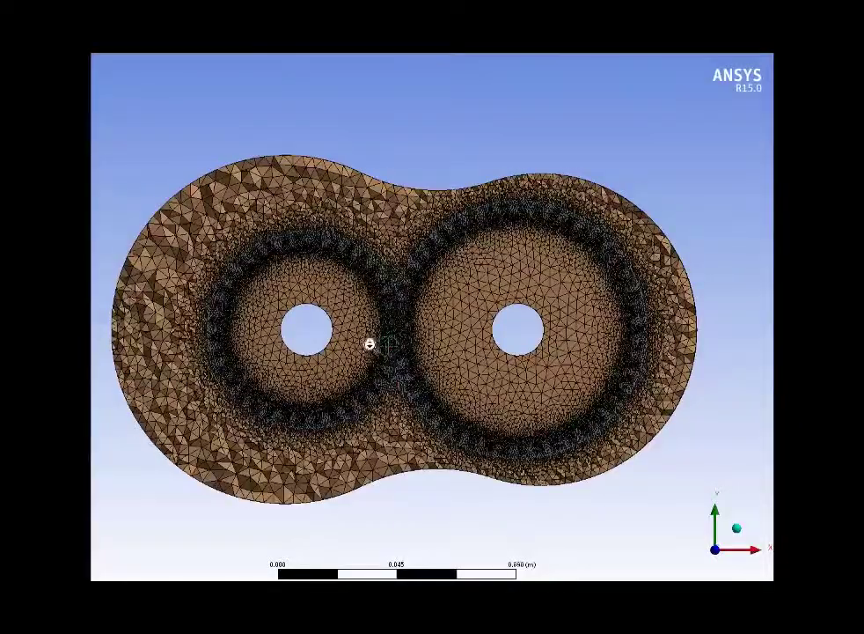
Box-zoom onto the mesh where the two gears' teeth engage
left_click_drag(368, 343, 353, 100)
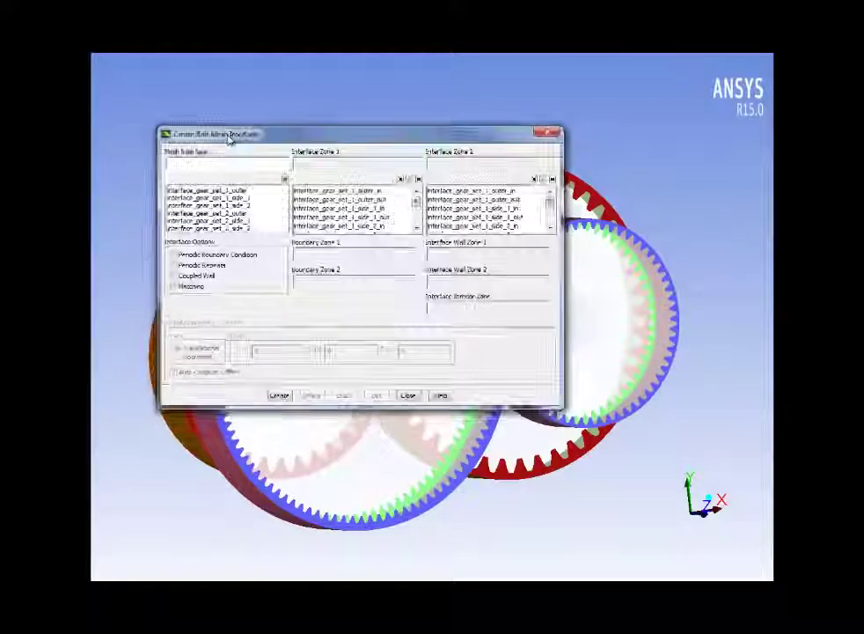
left_click(226, 191)
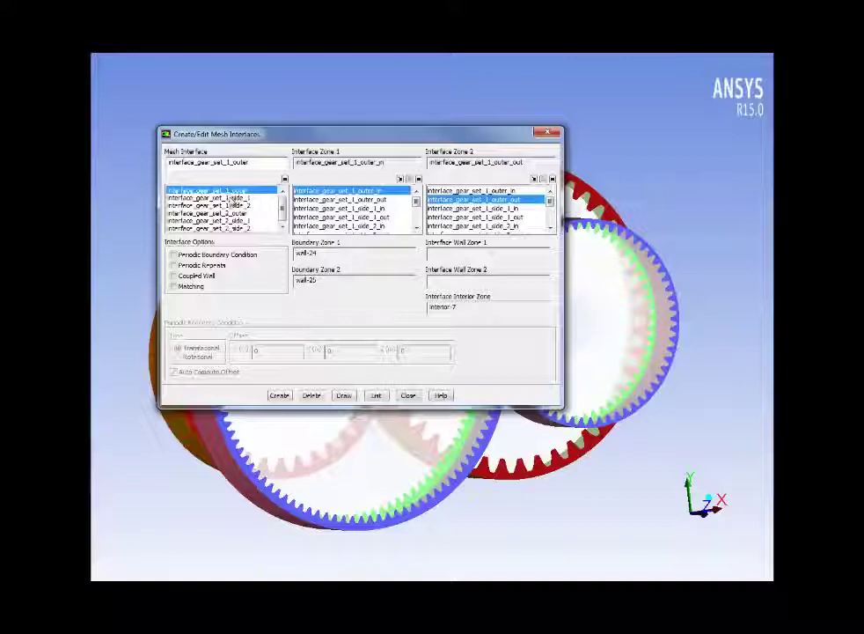
left_click(230, 198)
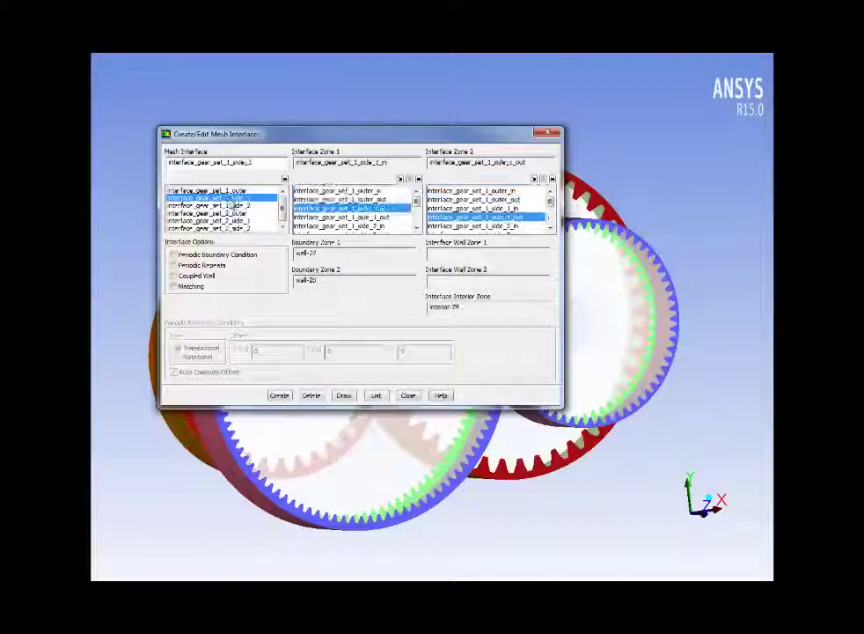
left_click(231, 208)
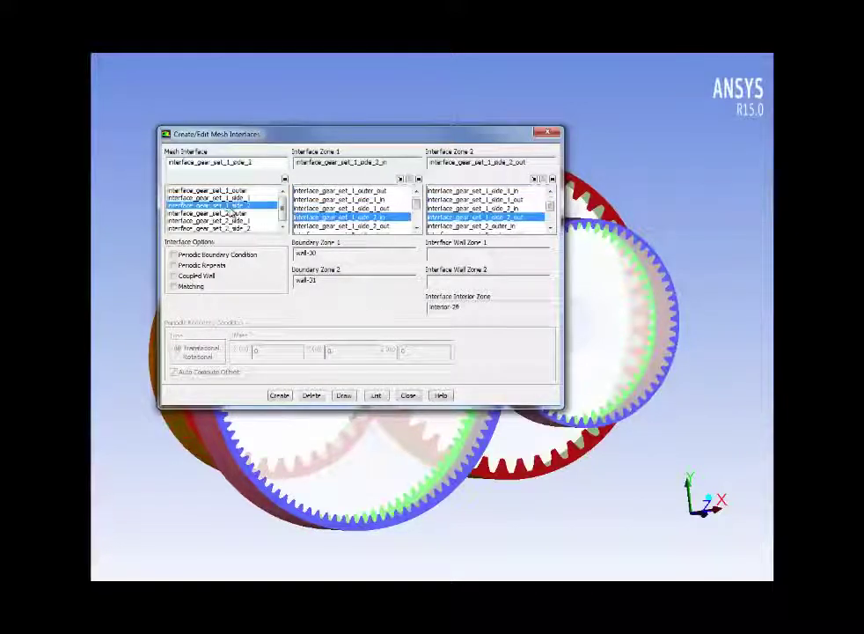
left_click(230, 214)
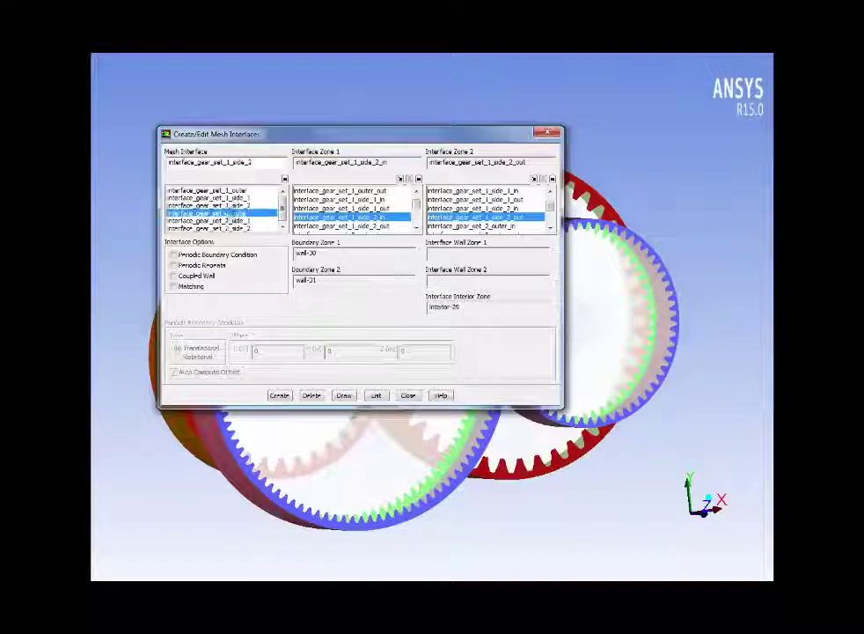
left_click(230, 221)
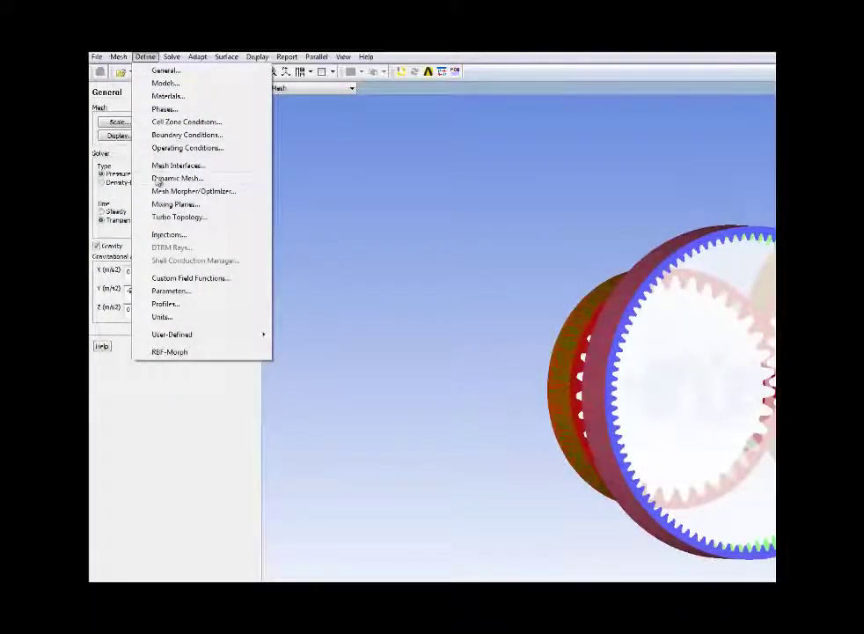
Open the Dynamic Mesh setup showing deforming interface zones and rigid-body gear walls
left_click(157, 179)
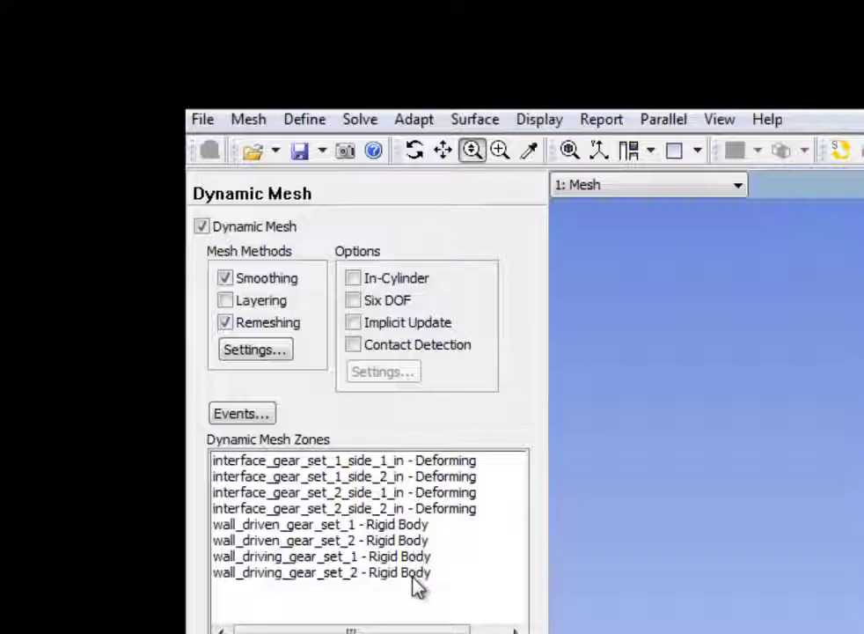
left_click(287, 356)
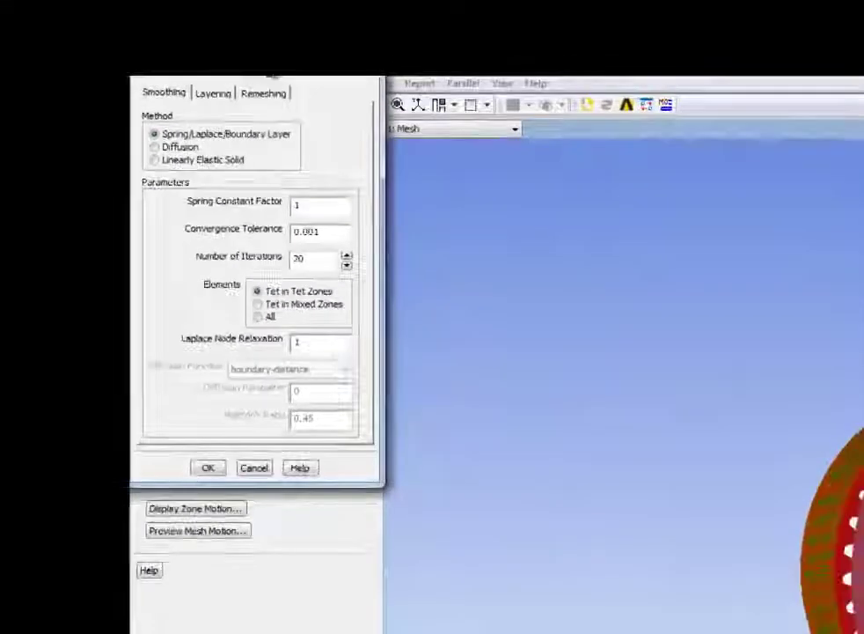
left_click_drag(330, 120, 544, 179)
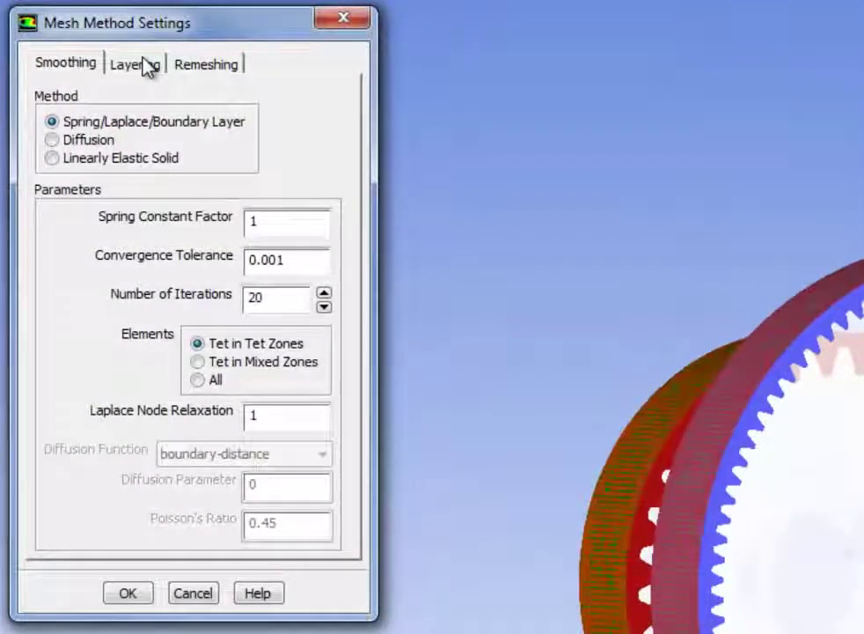
left_click(147, 68)
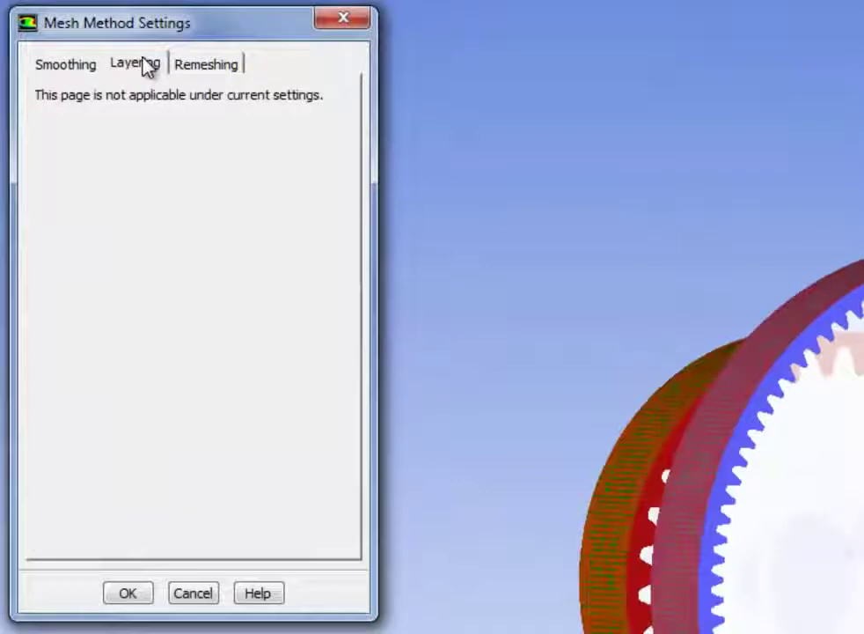
left_click(196, 69)
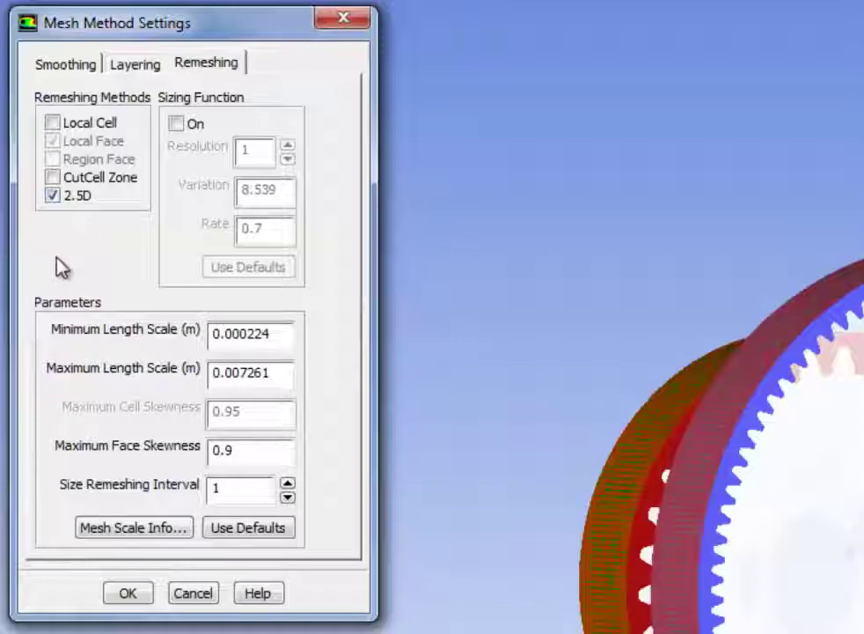
left_click(138, 591)
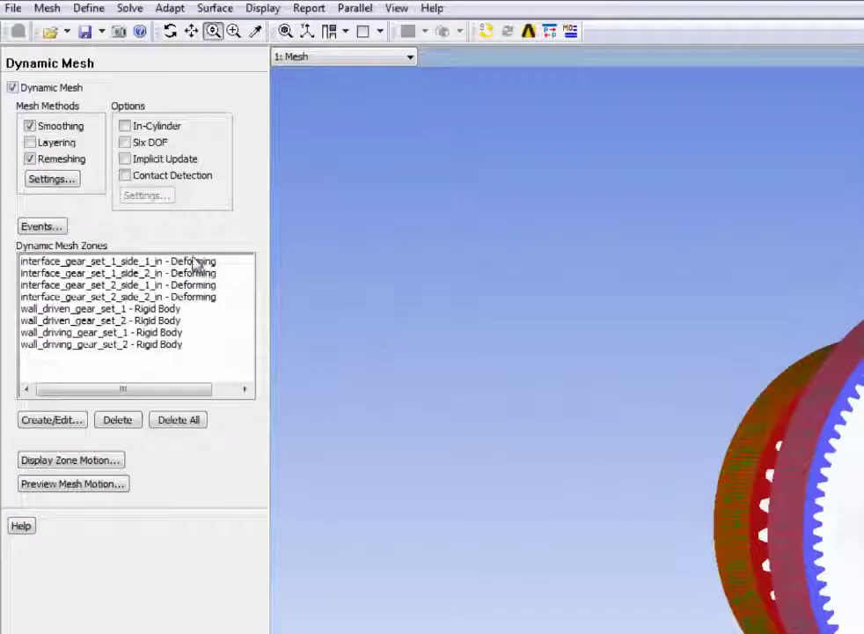
left_click(195, 262)
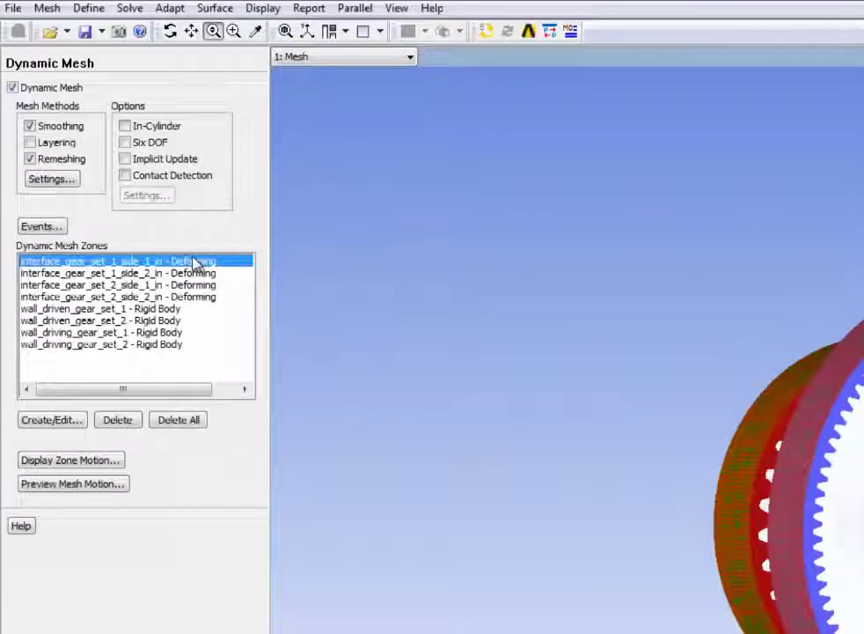
left_click(64, 421)
mouse_move(212, 209)
left_mouse_down()
mouse_move(434, 214)
mouse_move(489, 179)
left_mouse_up()
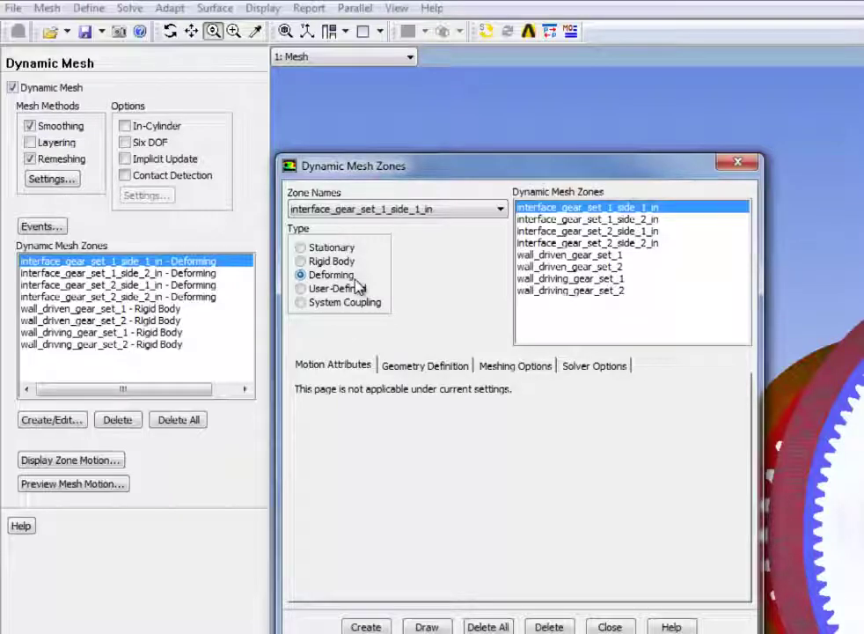
left_click(740, 168)
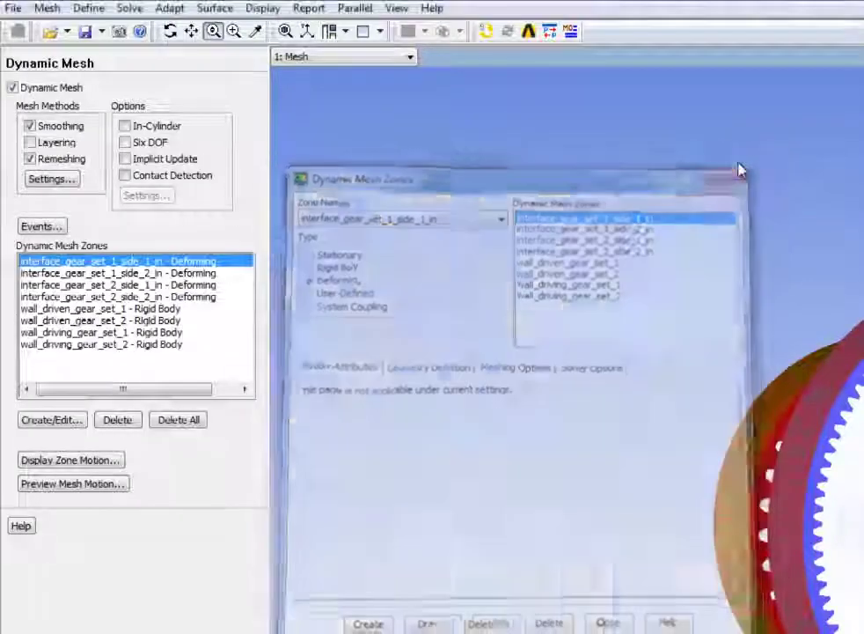
left_click(212, 309)
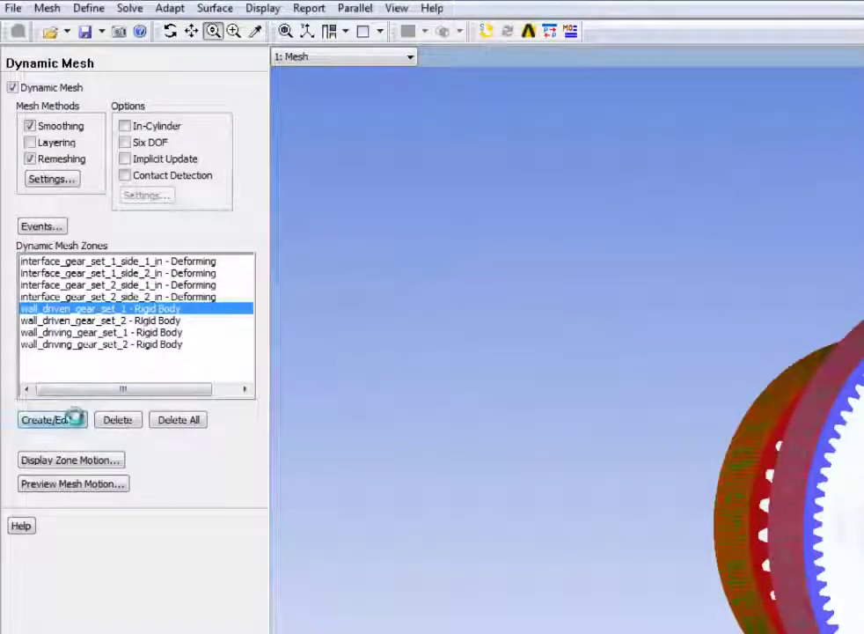
left_click(75, 419)
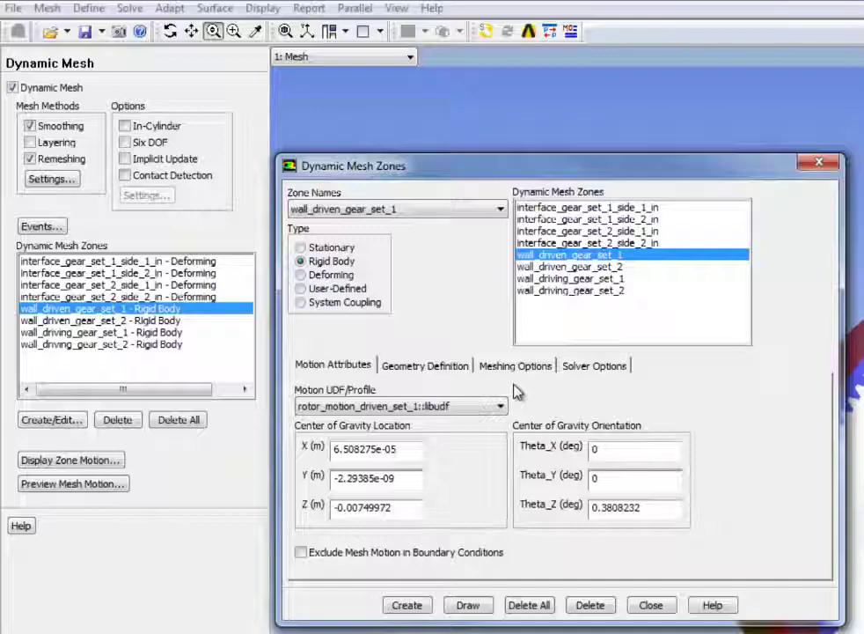
Preview gear mesh motion for 100 time steps, redrawing every 5 steps with pictures saved
left_click(651, 605)
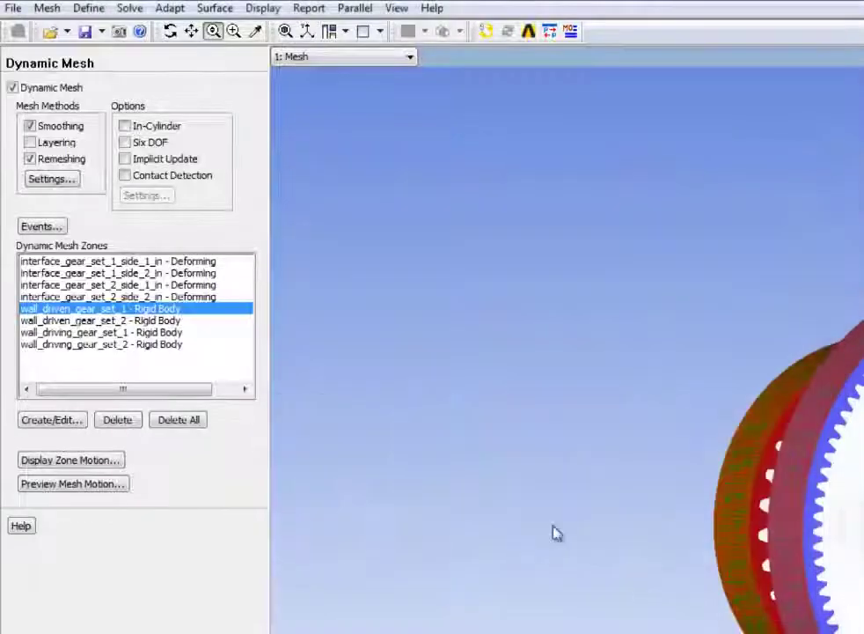
left_click(217, 297)
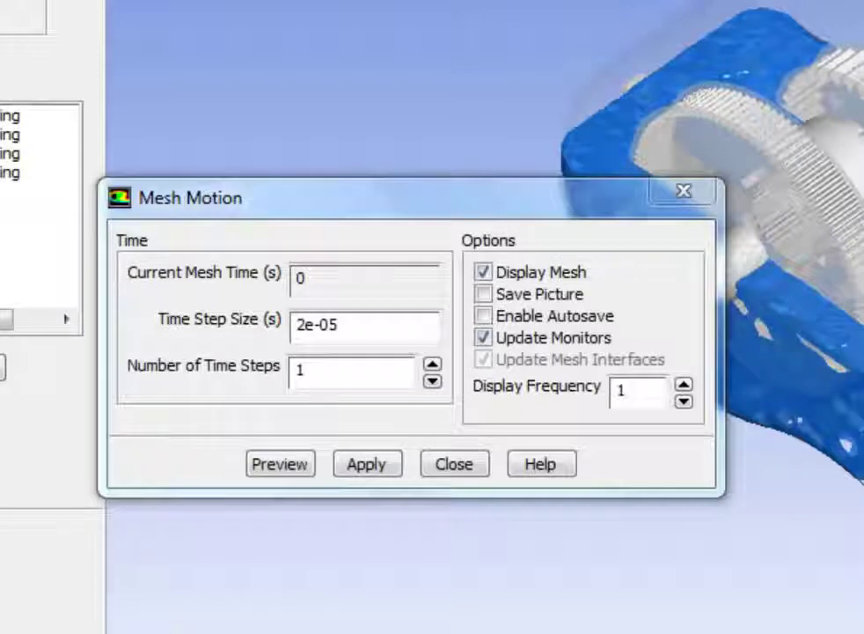
left_click(327, 379)
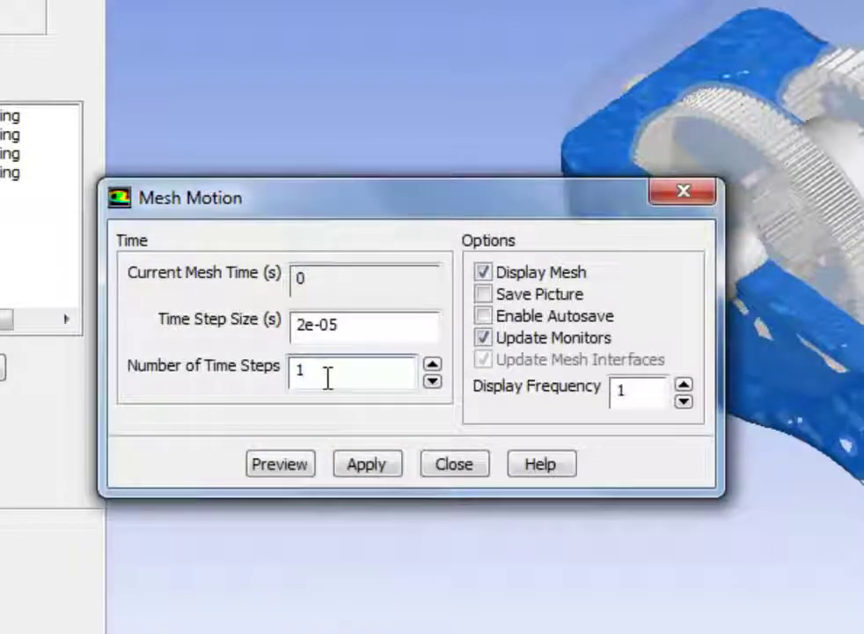
type("00")
left_click(597, 396)
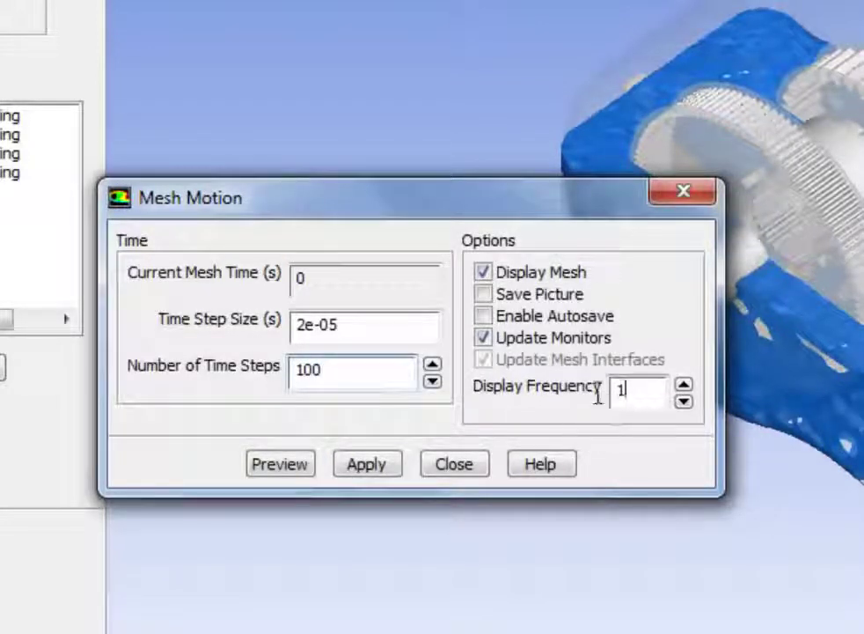
double_click(597, 396)
type("5")
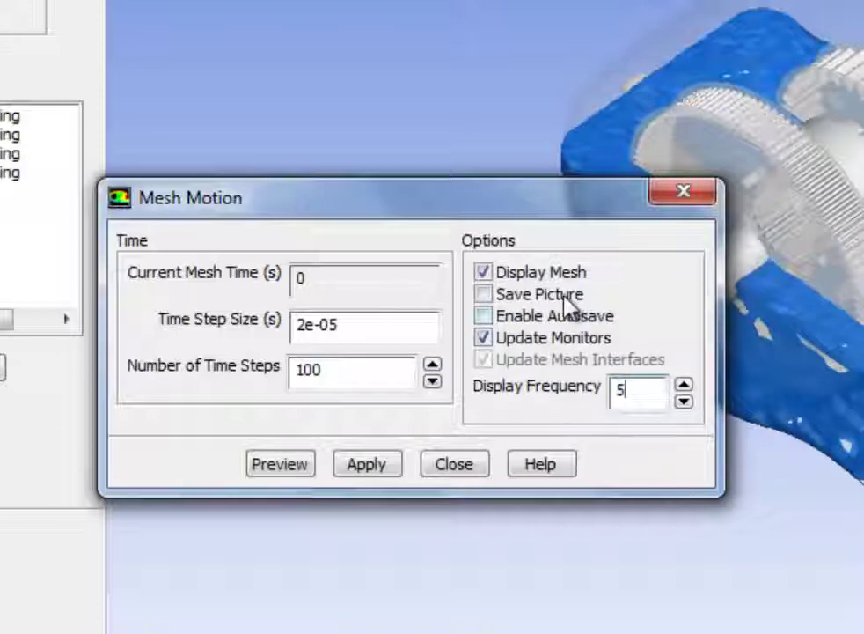
left_click(565, 297)
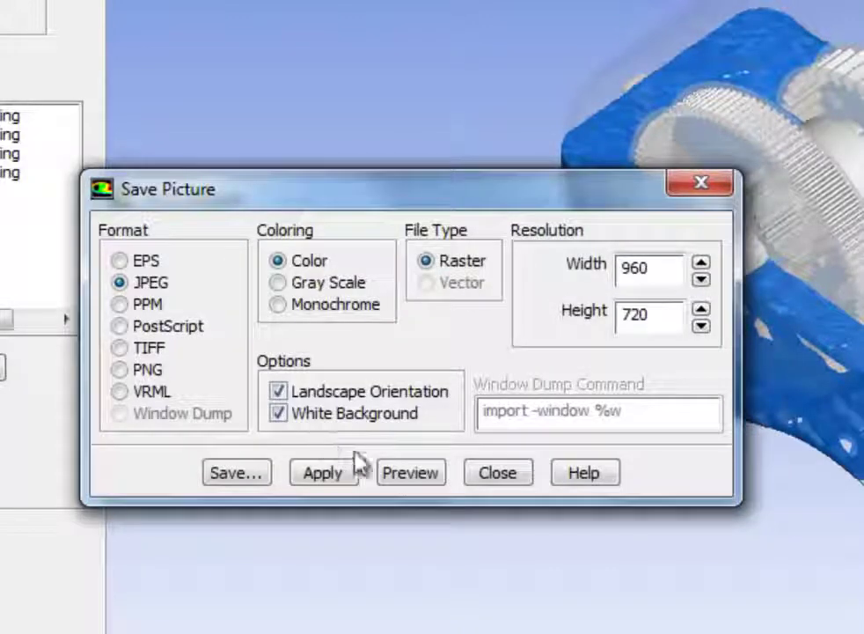
left_click(476, 475)
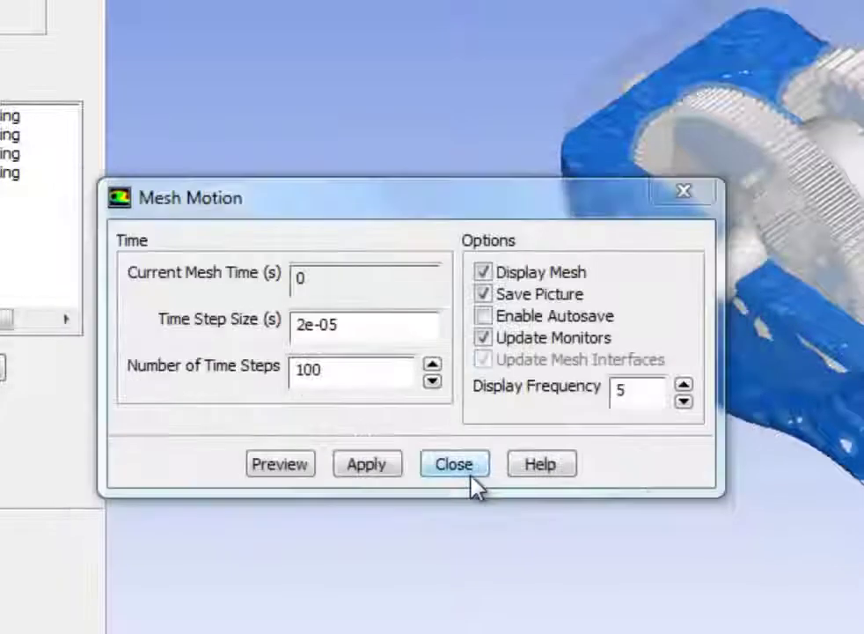
left_click(283, 472)
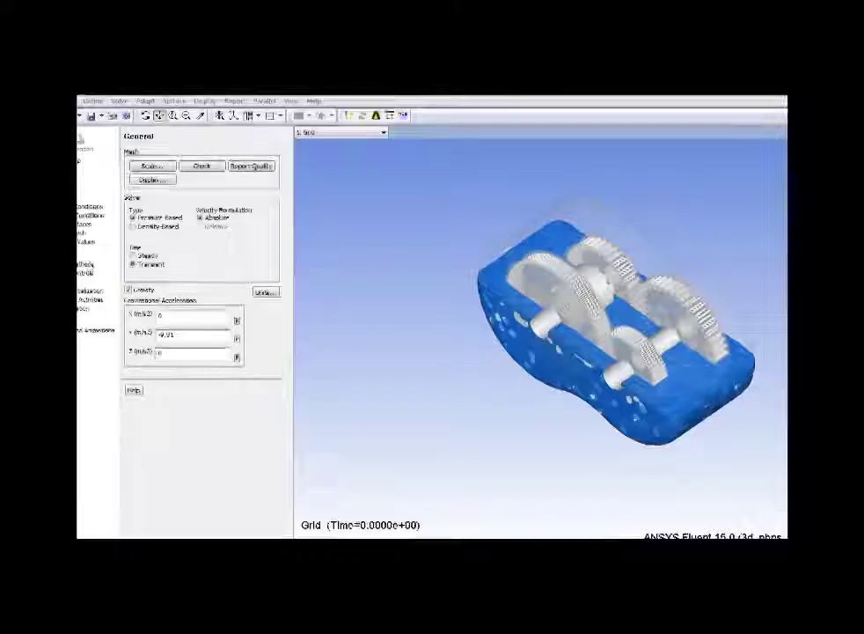
Confirm the two-phase Volume of Fluid model with explicit scheme and implicit body force
left_click(94, 102)
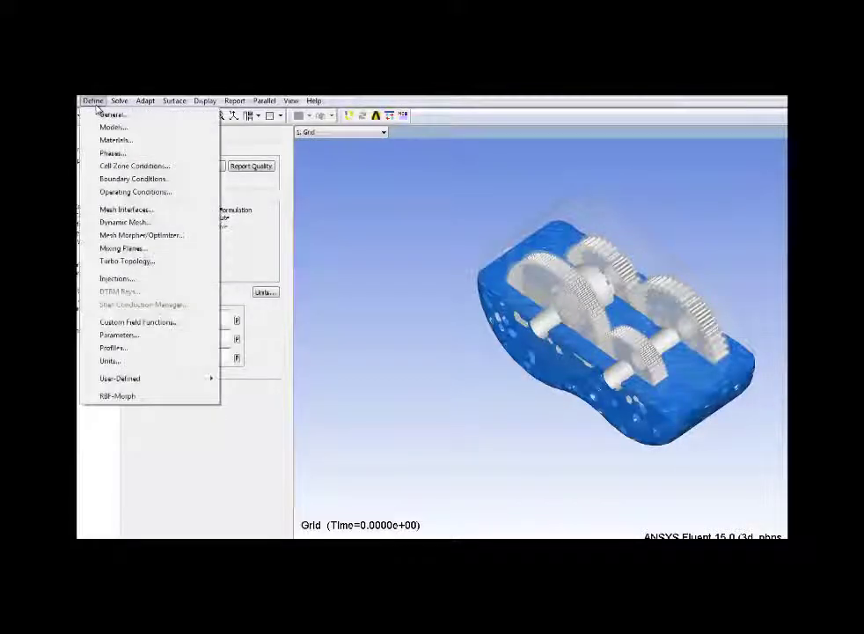
left_click(99, 128)
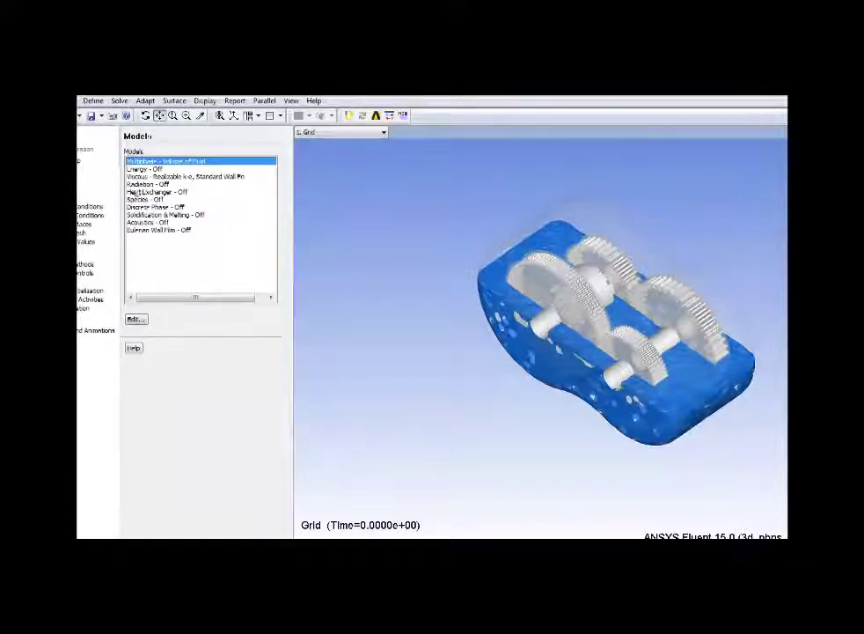
left_click(135, 319)
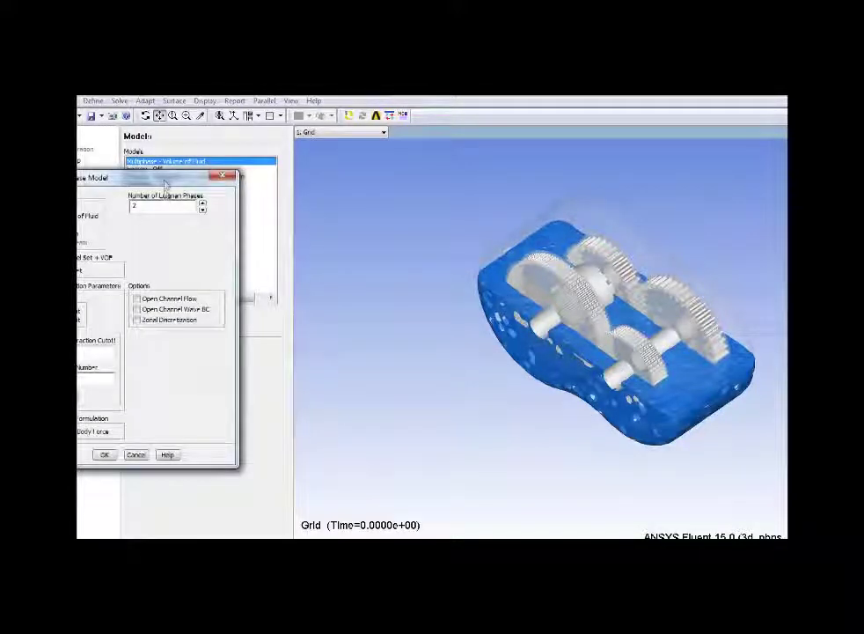
mouse_move(169, 179)
left_mouse_down()
mouse_move(440, 183)
mouse_move(443, 173)
left_mouse_up()
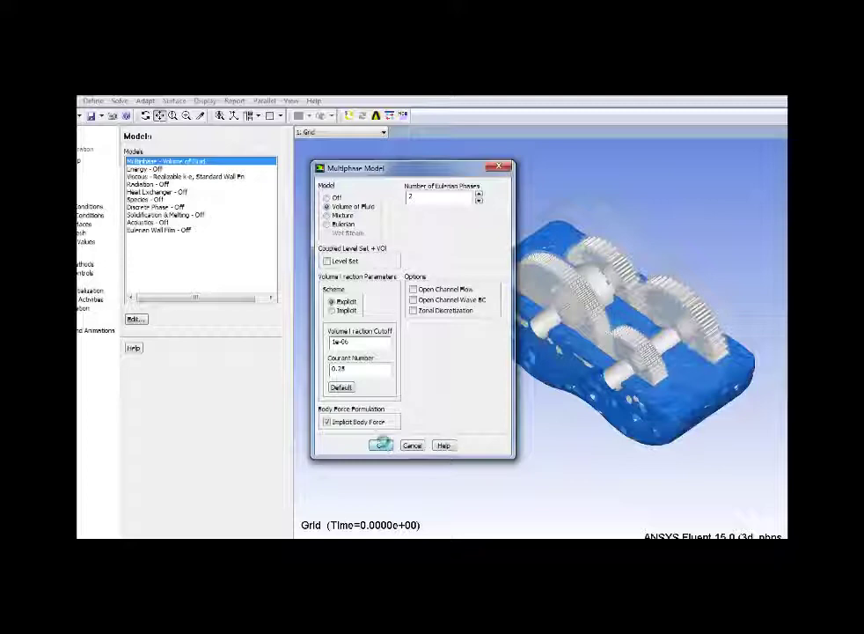
left_click(382, 445)
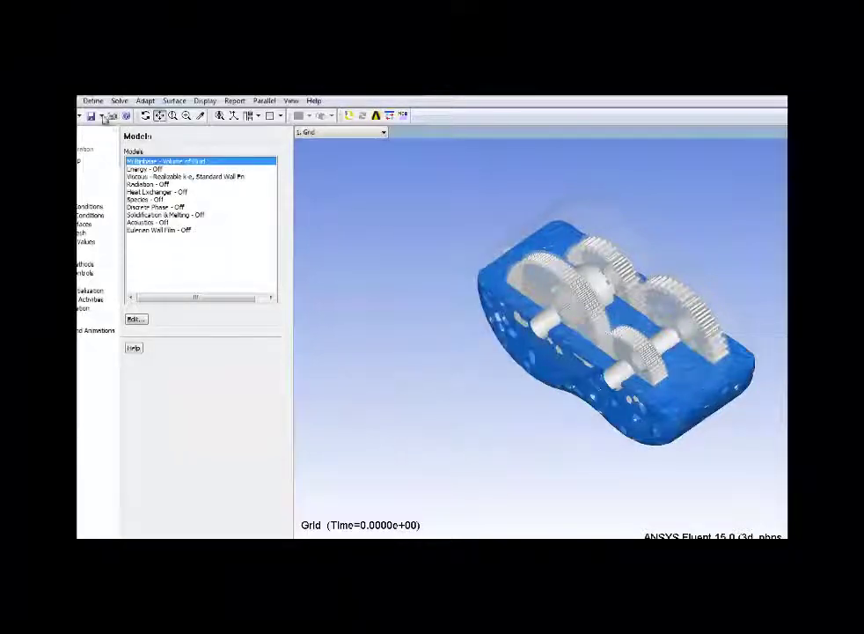
Open the settings for the oil secondary phase
left_click(92, 100)
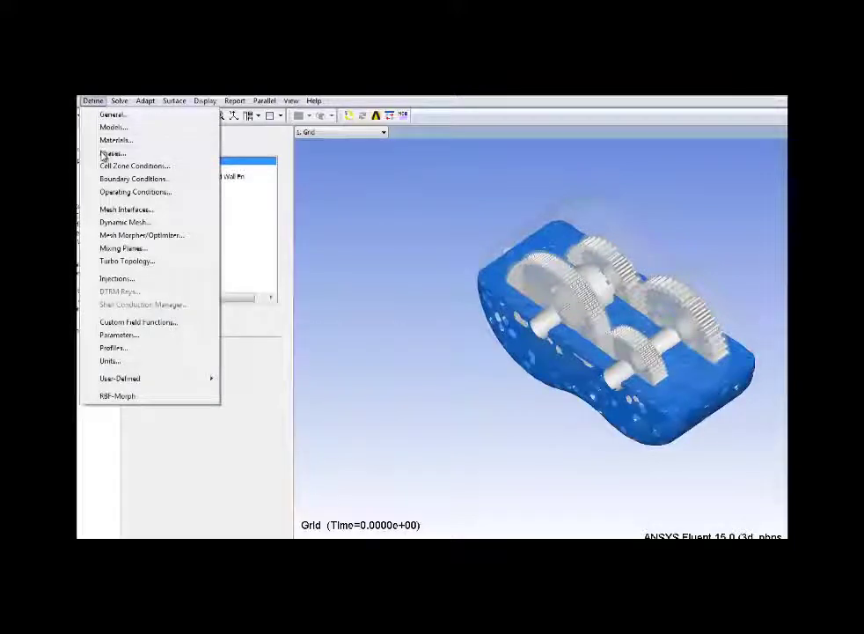
left_click(104, 153)
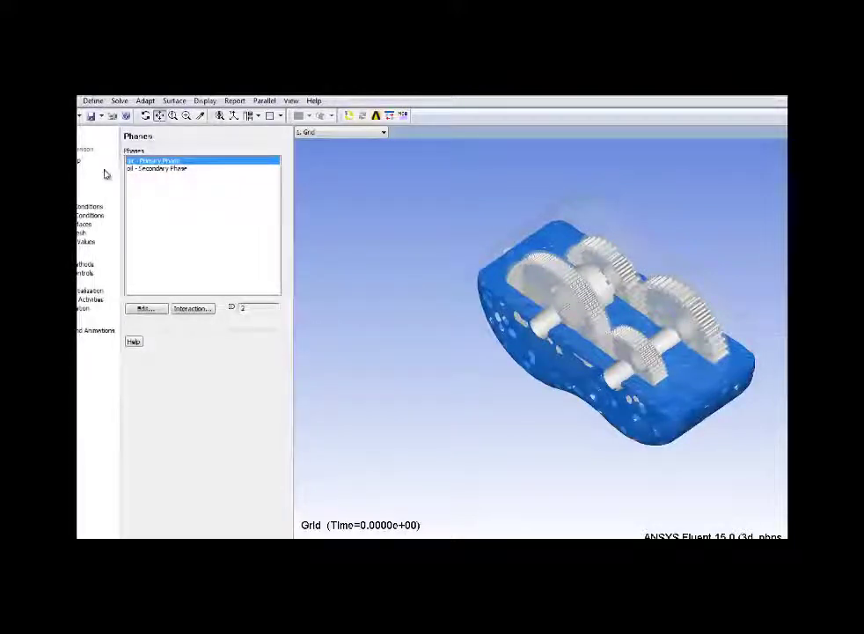
left_click(132, 168)
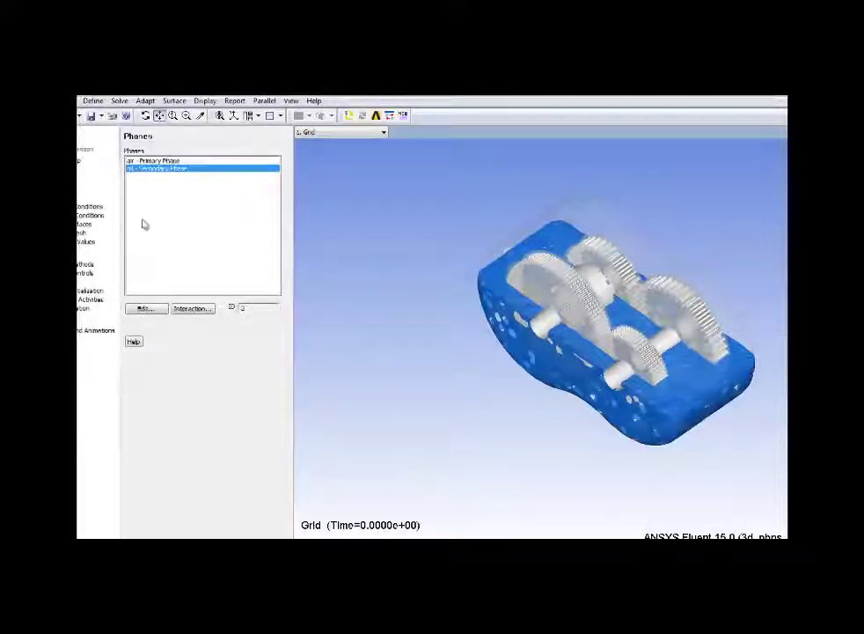
left_click(159, 310)
left_click_drag(158, 274, 397, 286)
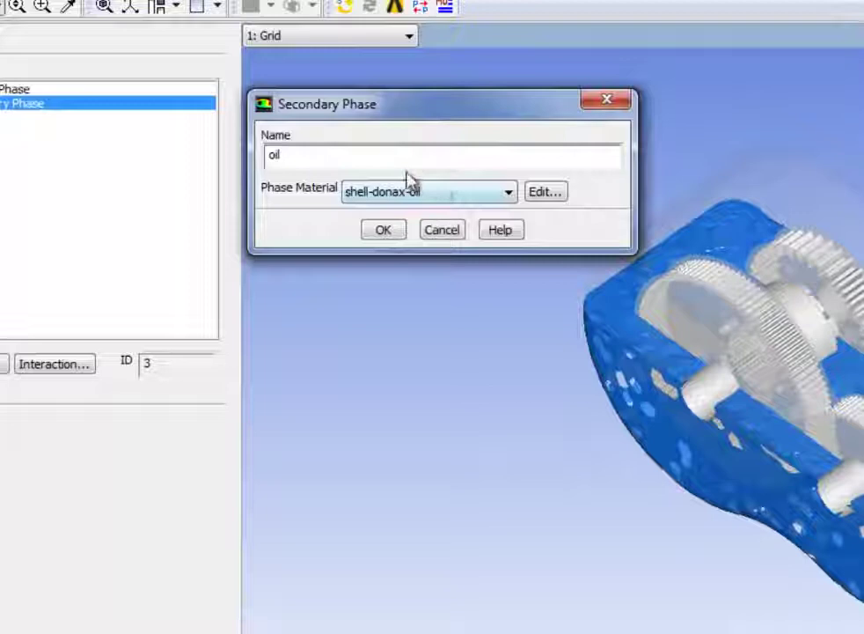
Review shell-donax-oil properties (density 871, viscosity 0.04006889) unchanged and confirm the oil phase
left_click(543, 196)
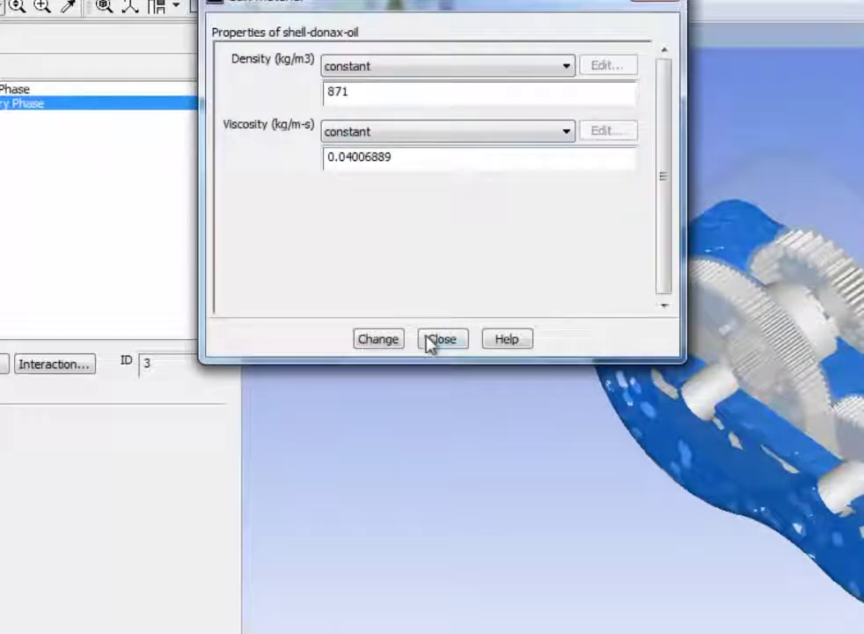
left_click(569, 134)
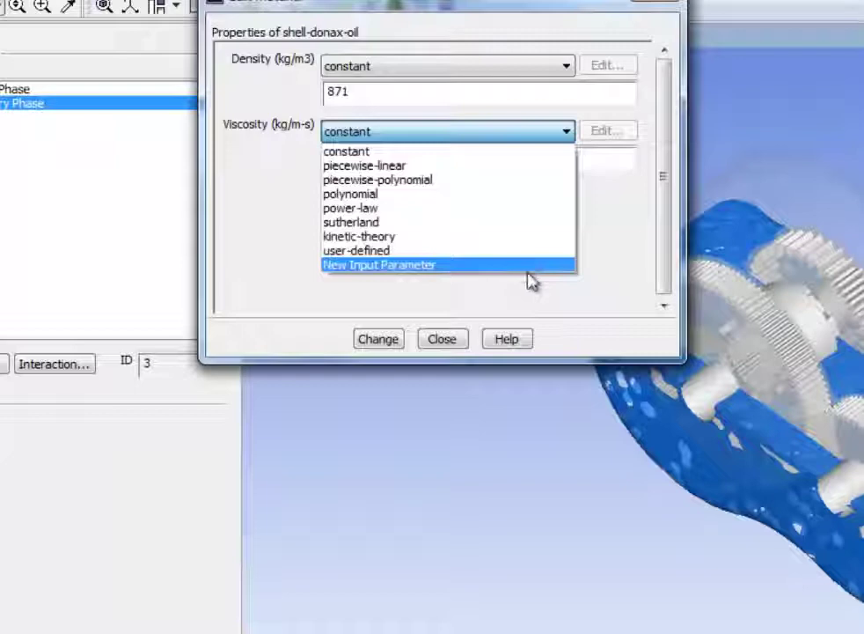
left_click(456, 340)
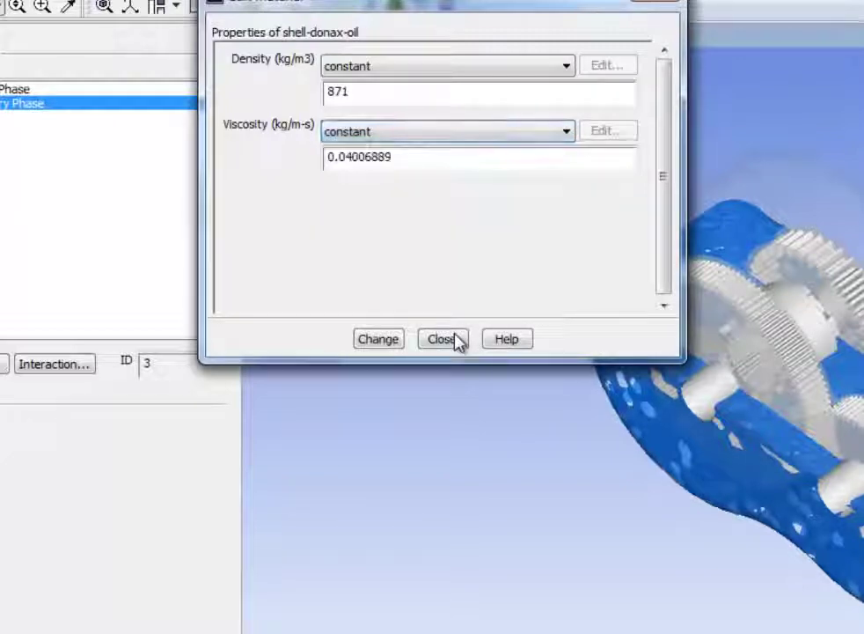
left_click(457, 340)
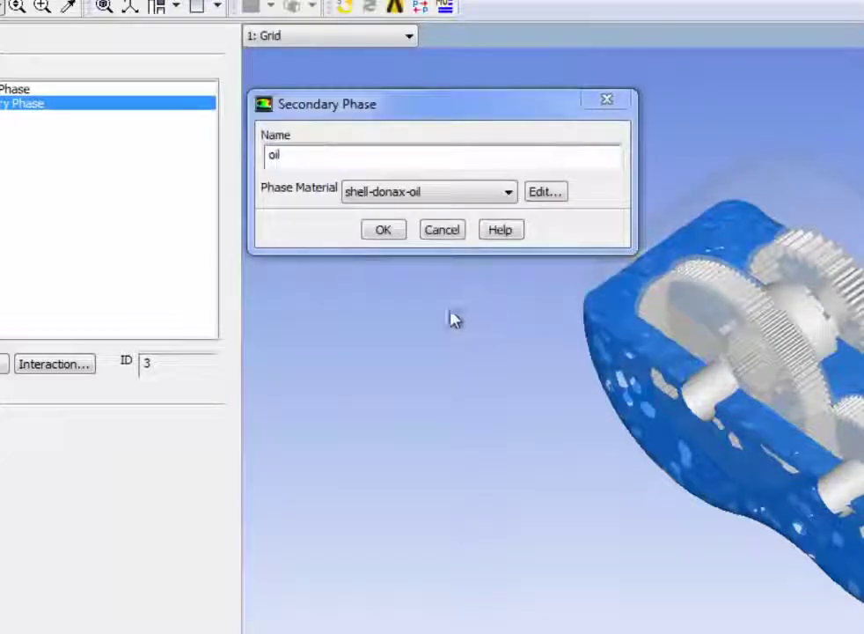
left_click(393, 232)
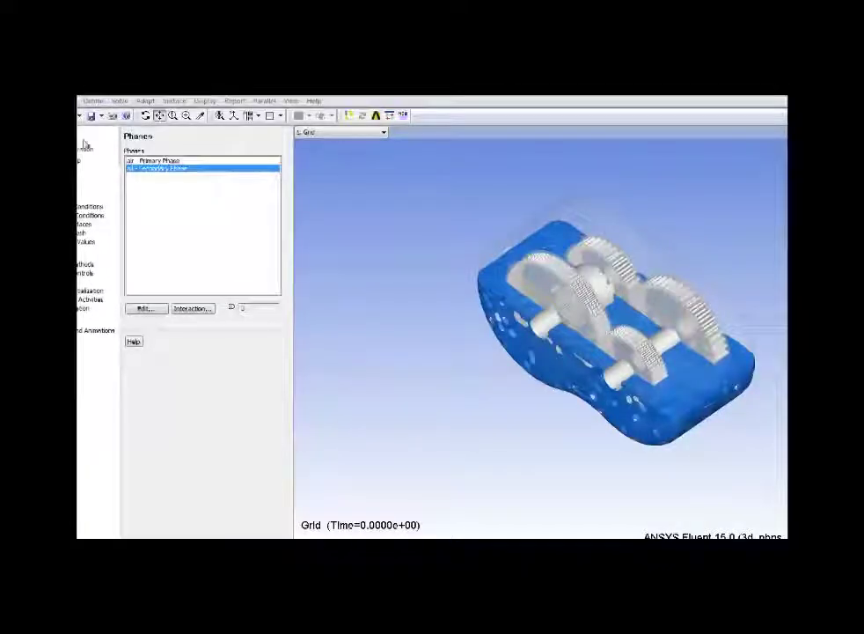
Bring up Run Calculation showing 2e-05 s time steps, 10000 steps, 20 iterations per step
left_click(119, 101)
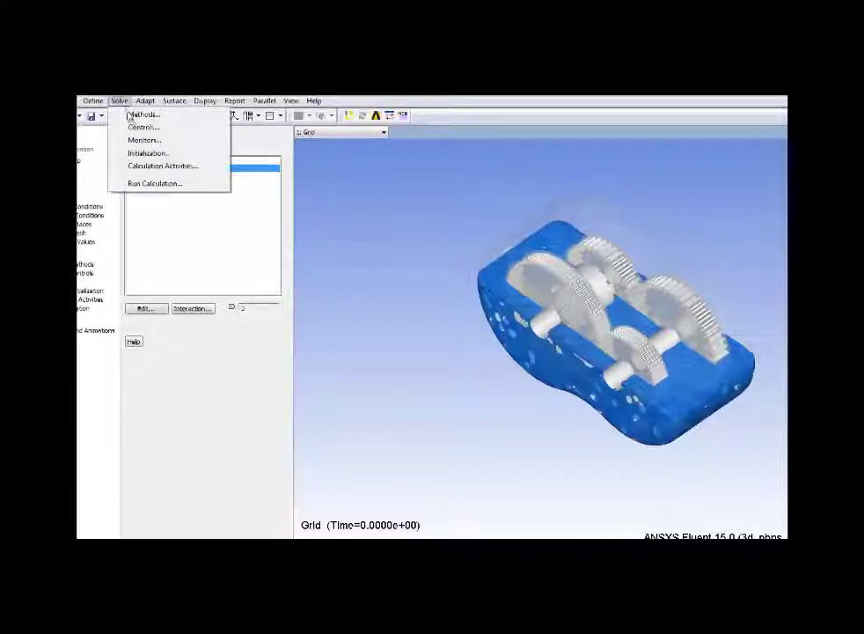
left_click(135, 183)
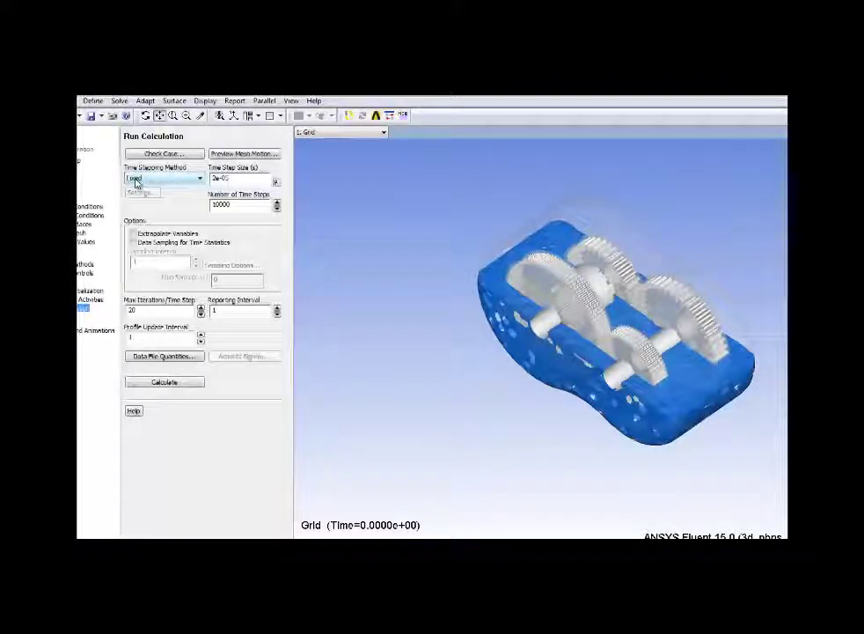